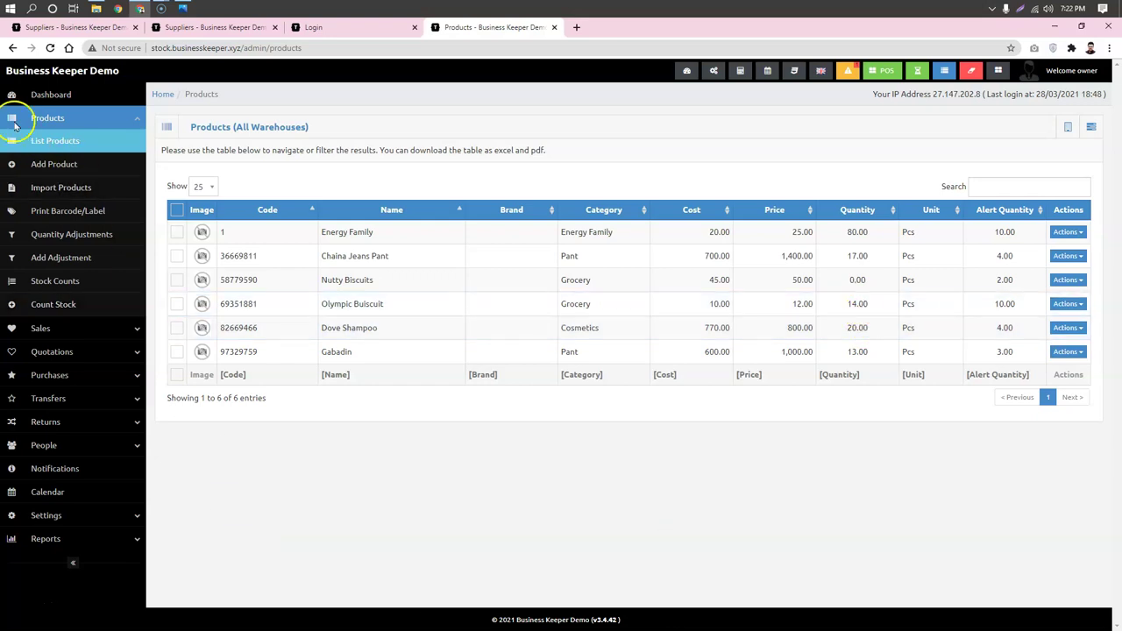
- Open the Add Adjustment form in a separate browser tab and switch to it
right_click(60, 259)
click(97, 261)
click(631, 27)
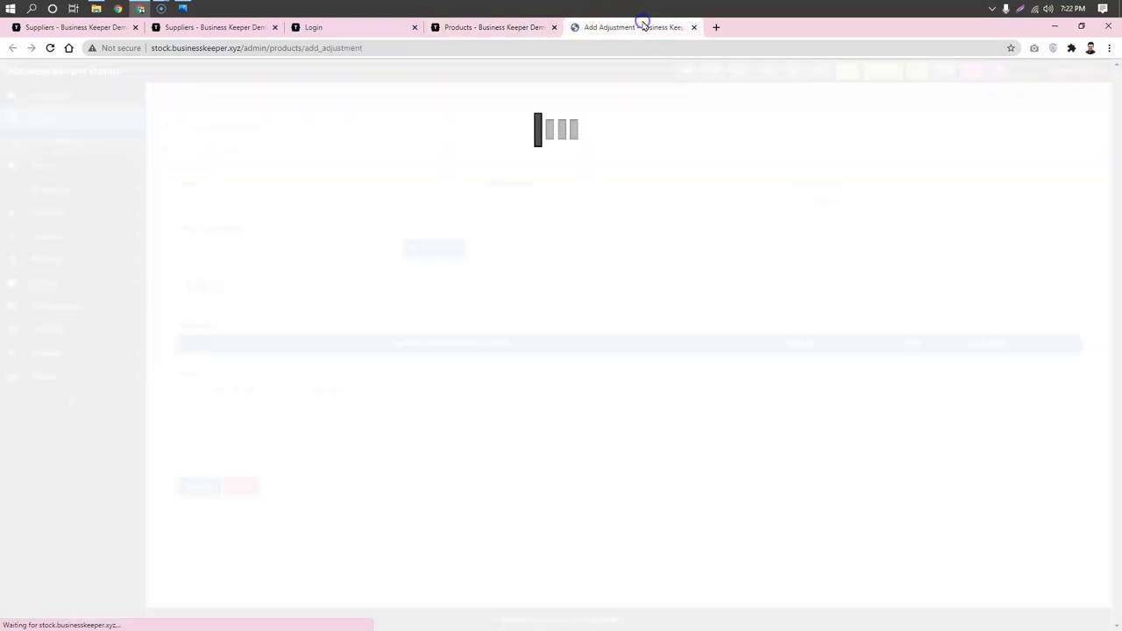
click(628, 226)
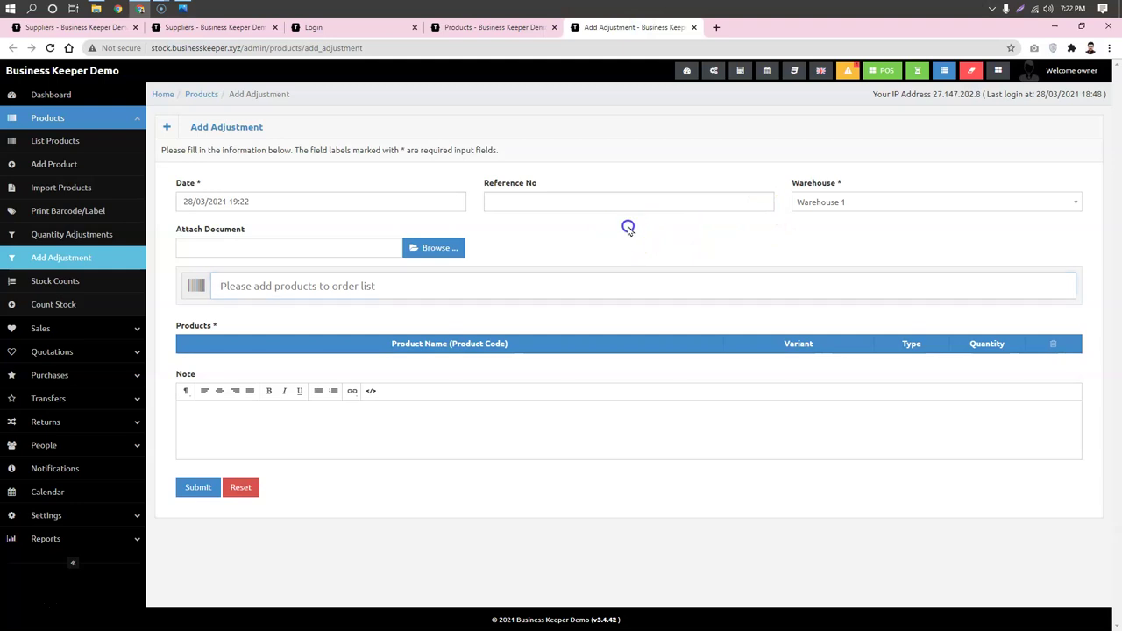
click(310, 293)
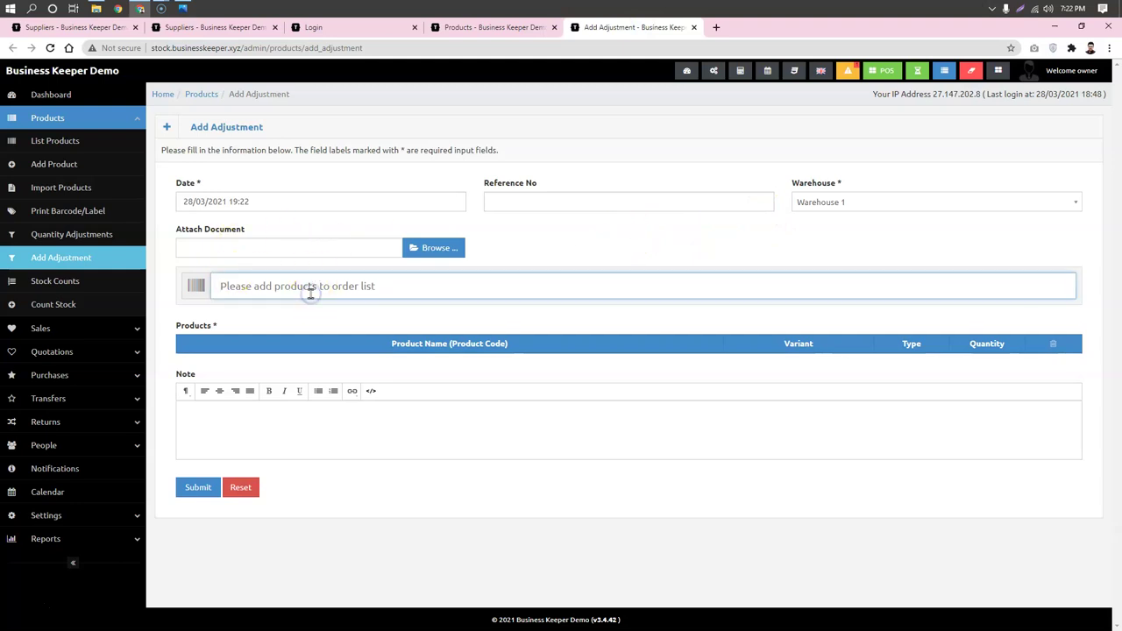
text(en)
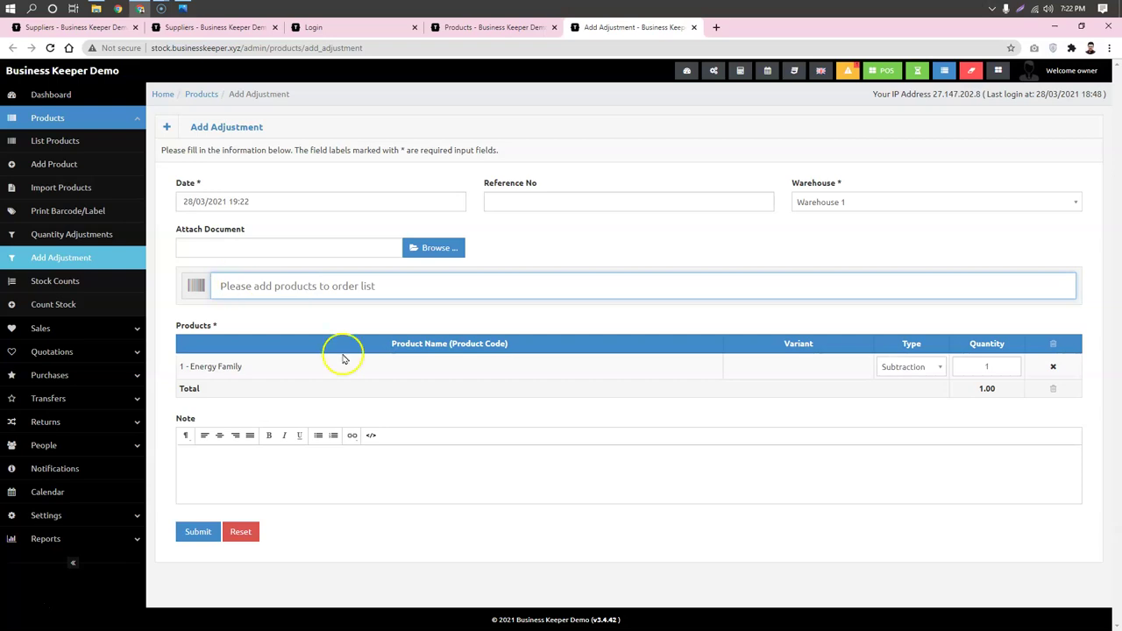
click(496, 27)
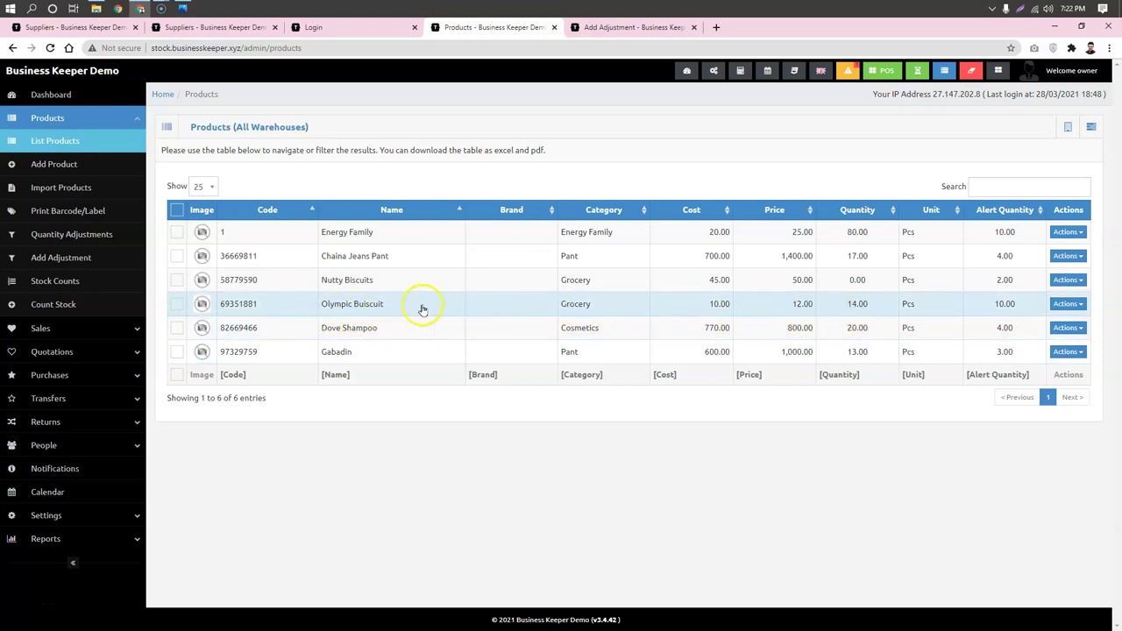
click(625, 27)
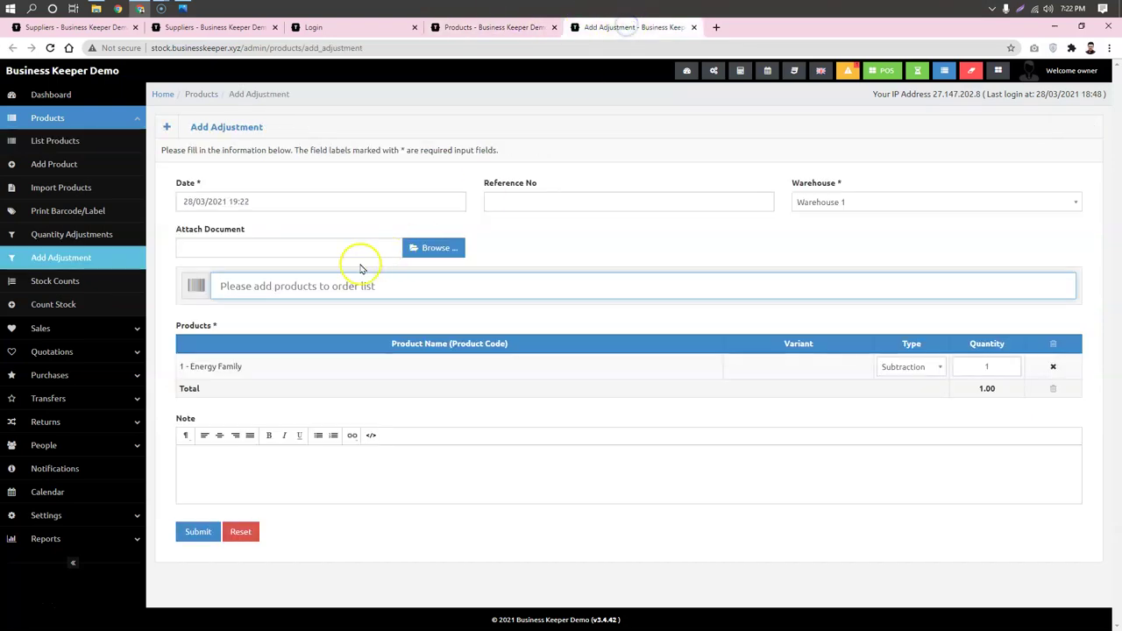
click(1053, 367)
- Add Olympic Buiscuit to the adjustment with type Subtraction and a quantity of 10
text(ol)
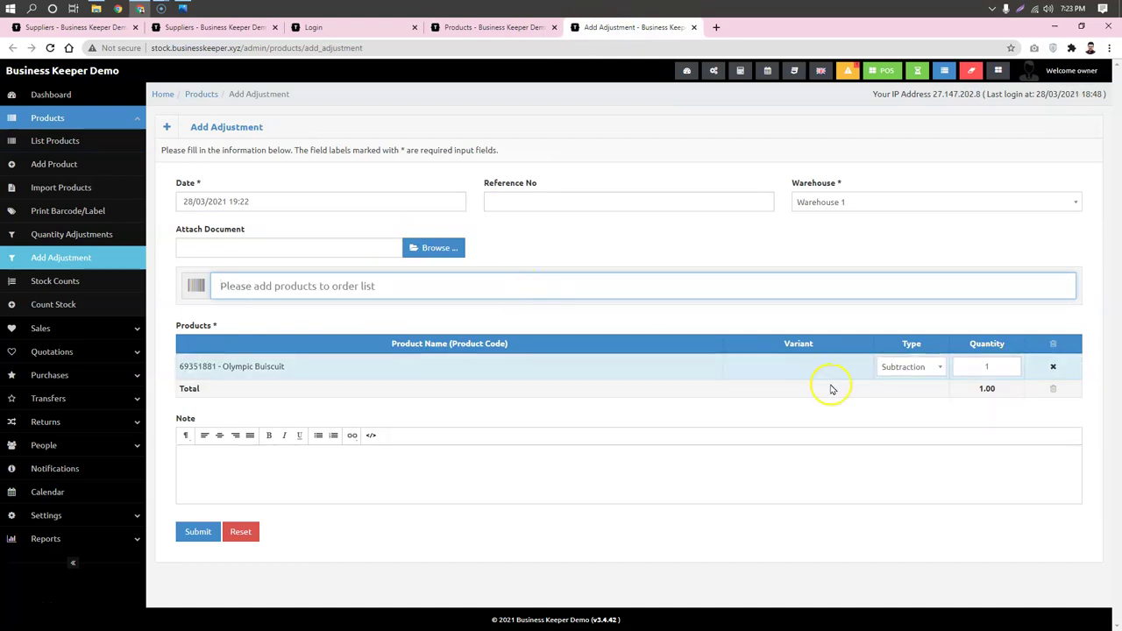
click(796, 306)
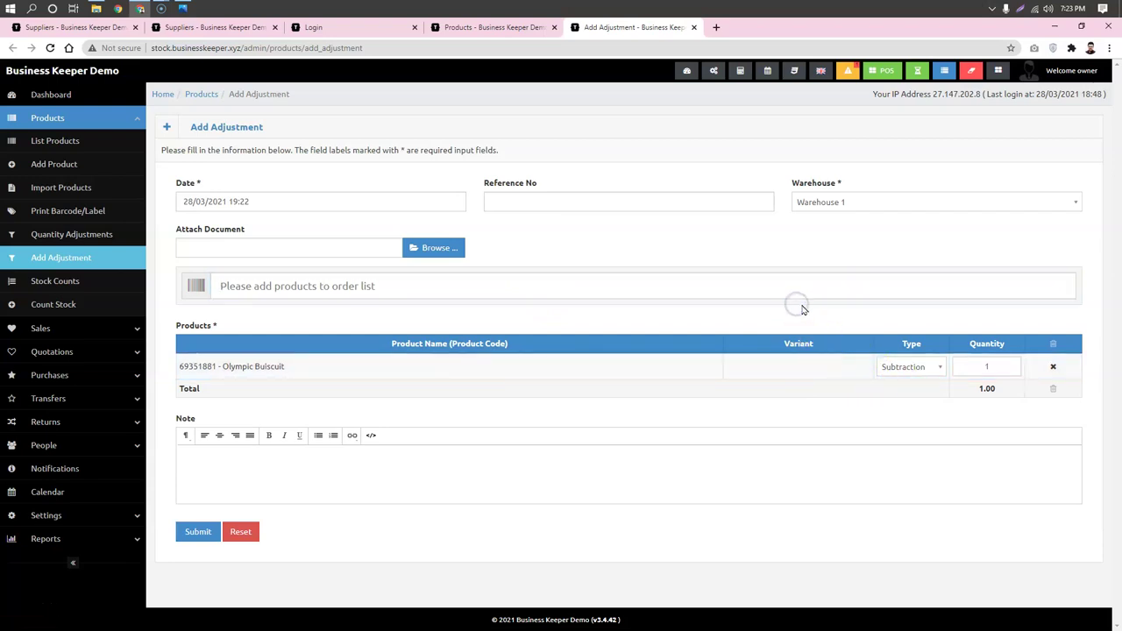
click(924, 367)
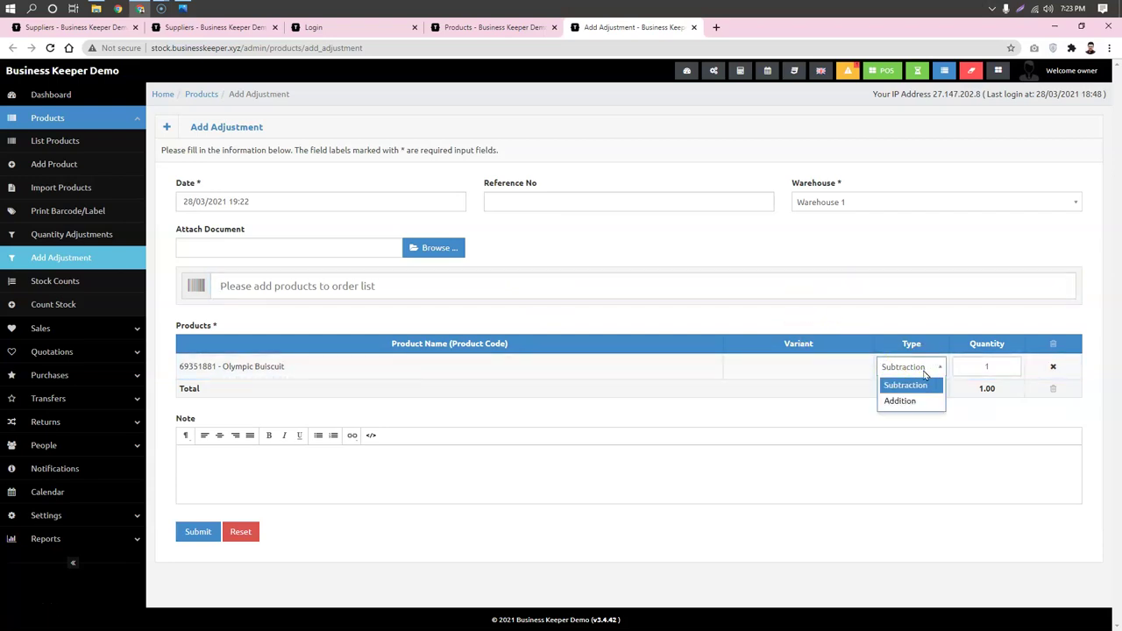
click(916, 401)
click(960, 367)
text(0)
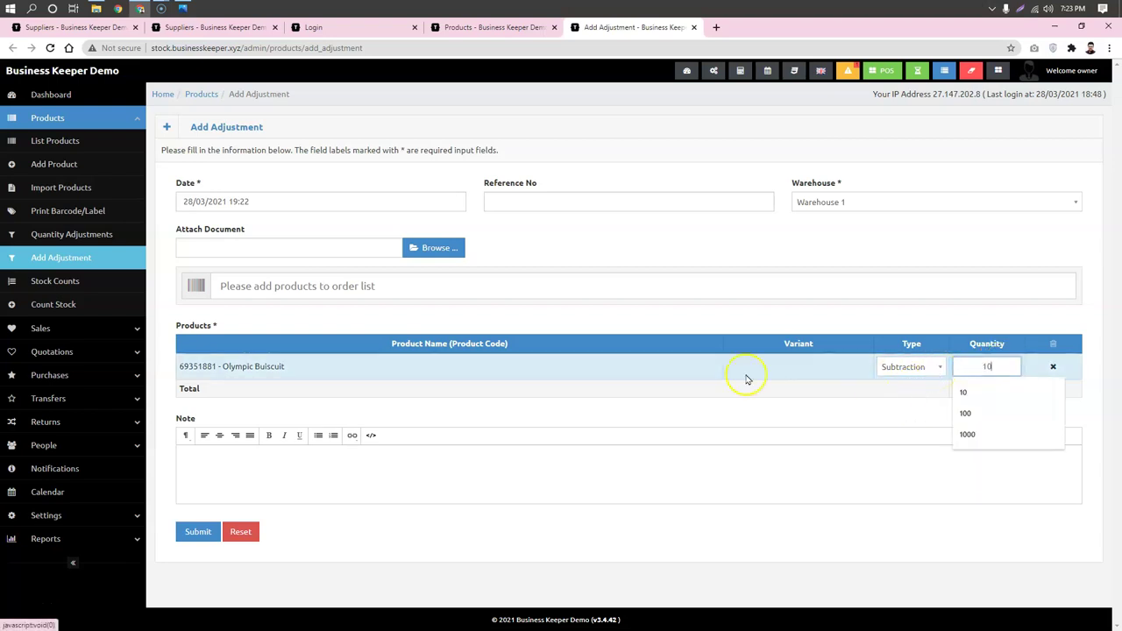
click(640, 239)
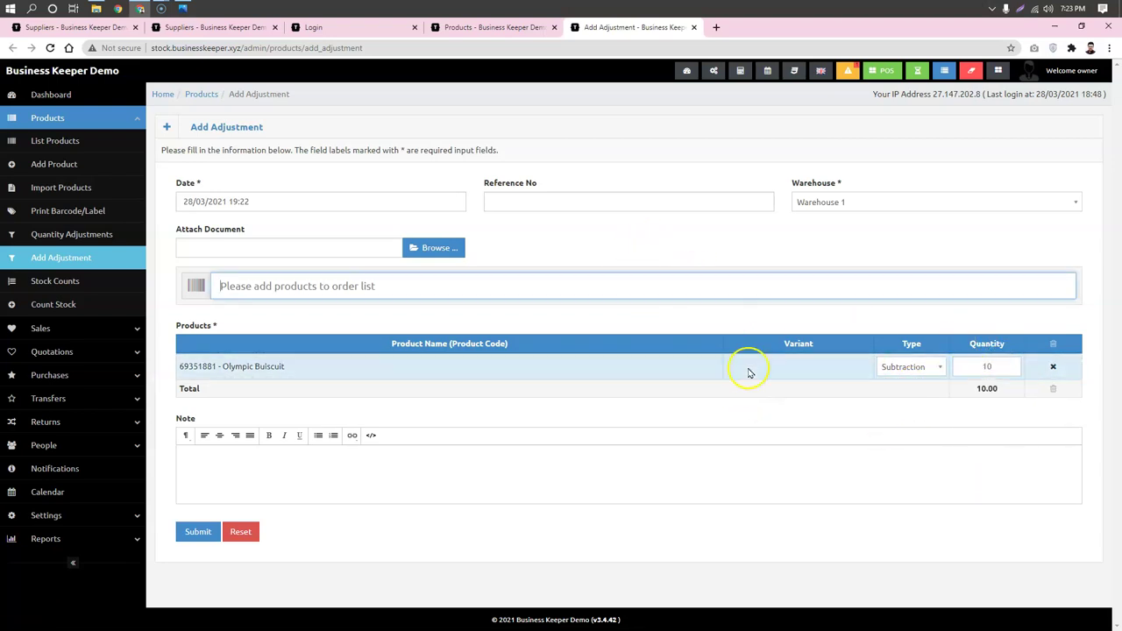
click(583, 228)
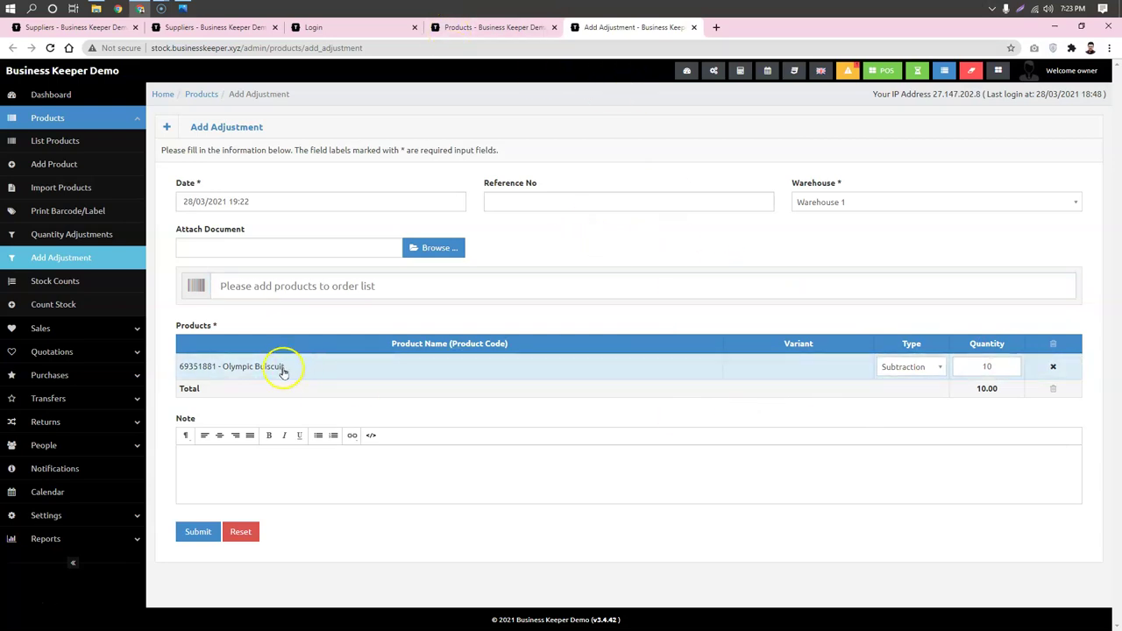
- Check Dove Shampoo's stock in the product list, and add that product to the adjustment
click(487, 27)
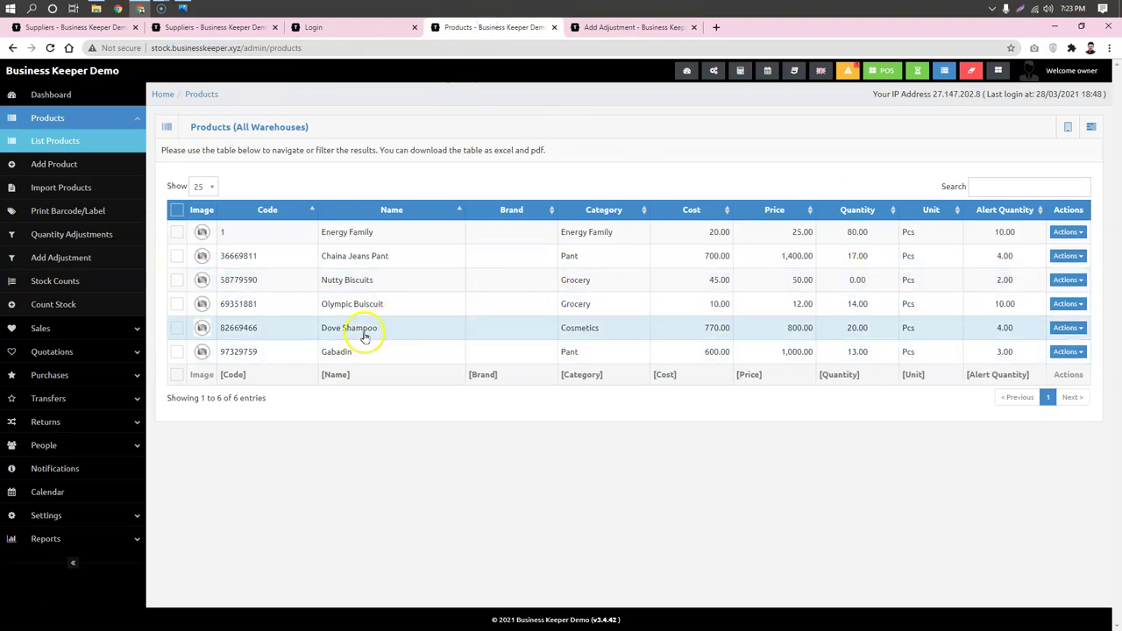
click(856, 331)
click(718, 487)
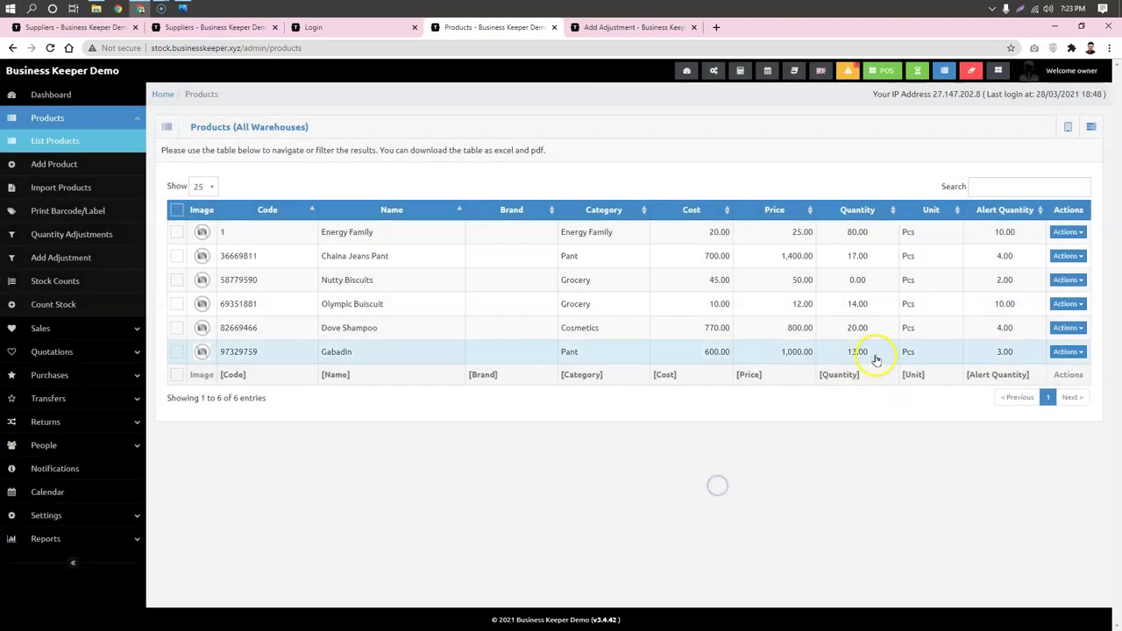
click(614, 27)
click(479, 287)
text(do)
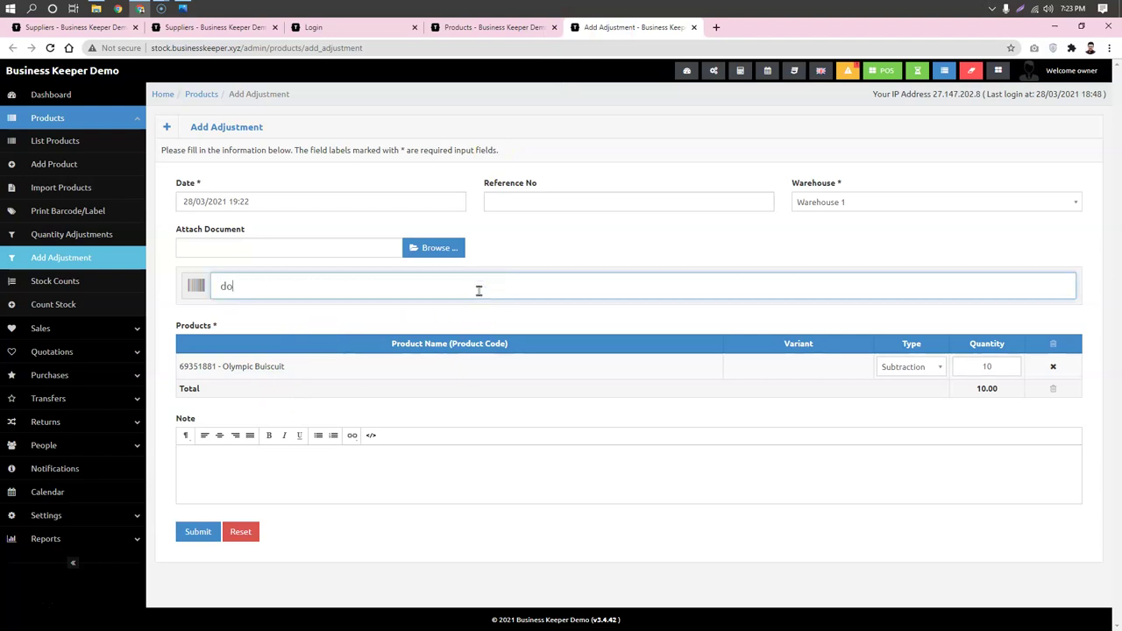
text(e)
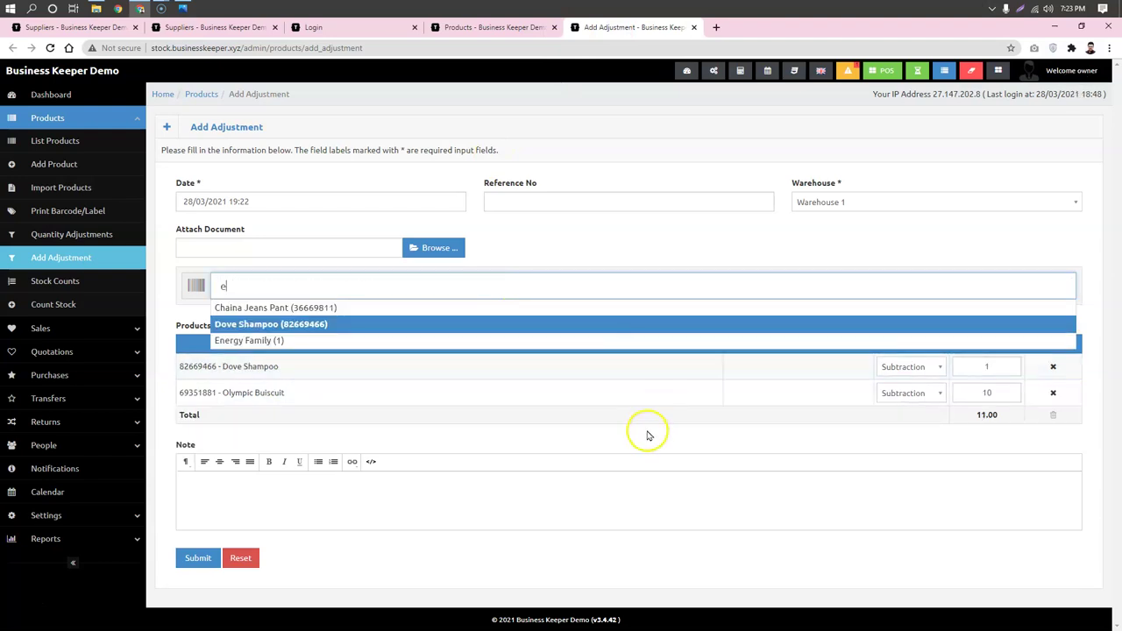
click(760, 216)
- Set the Dove Shampoo row to type Addition with a quantity of 2
click(929, 368)
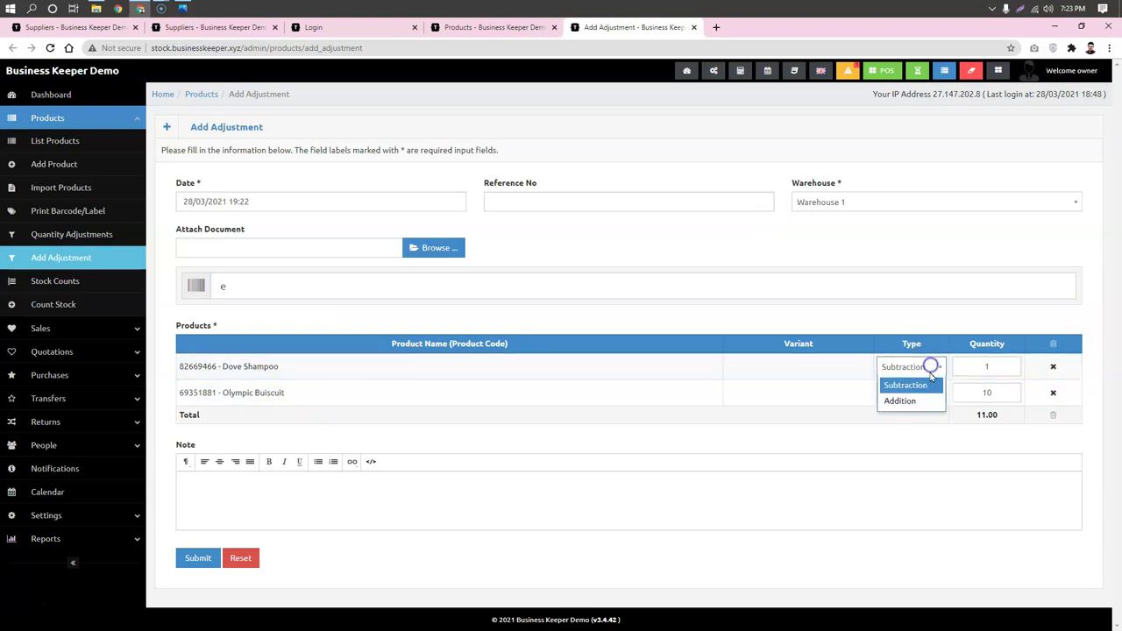
click(896, 399)
click(987, 366)
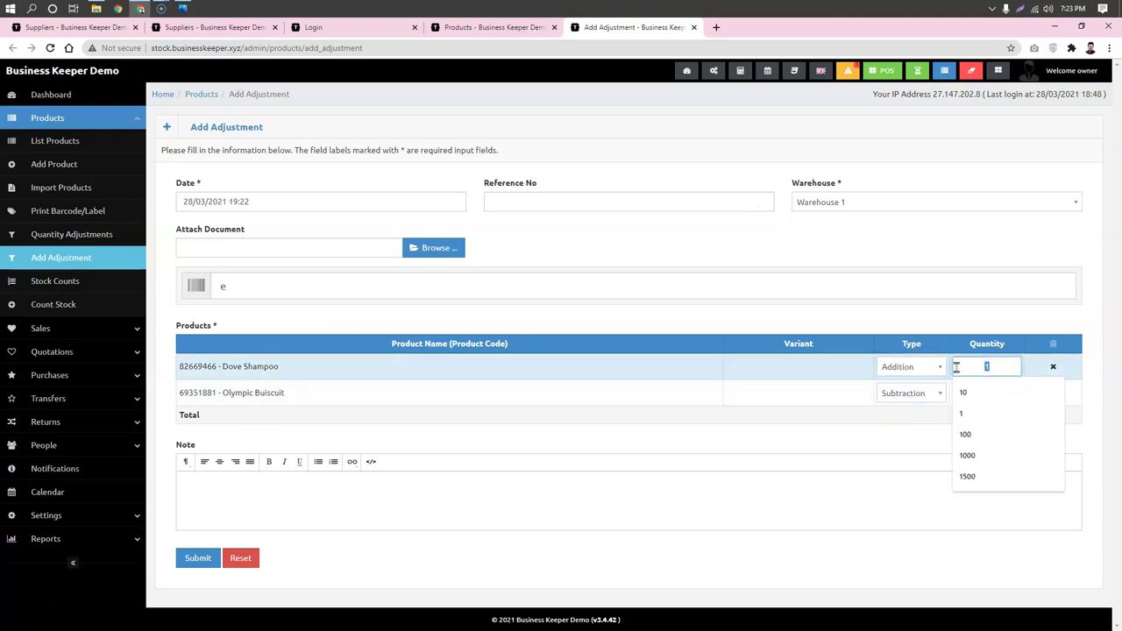
text(2)
click(854, 315)
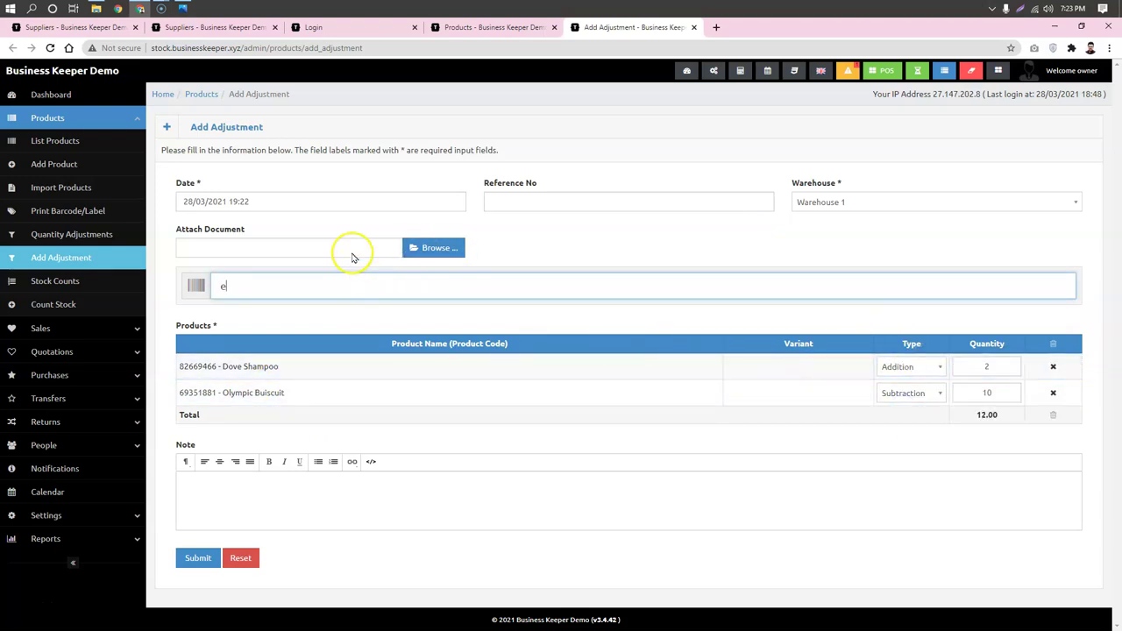
- Enter "By" and the person's name as the note, set the reference number to Adjust, and submit the adjustment
click(279, 506)
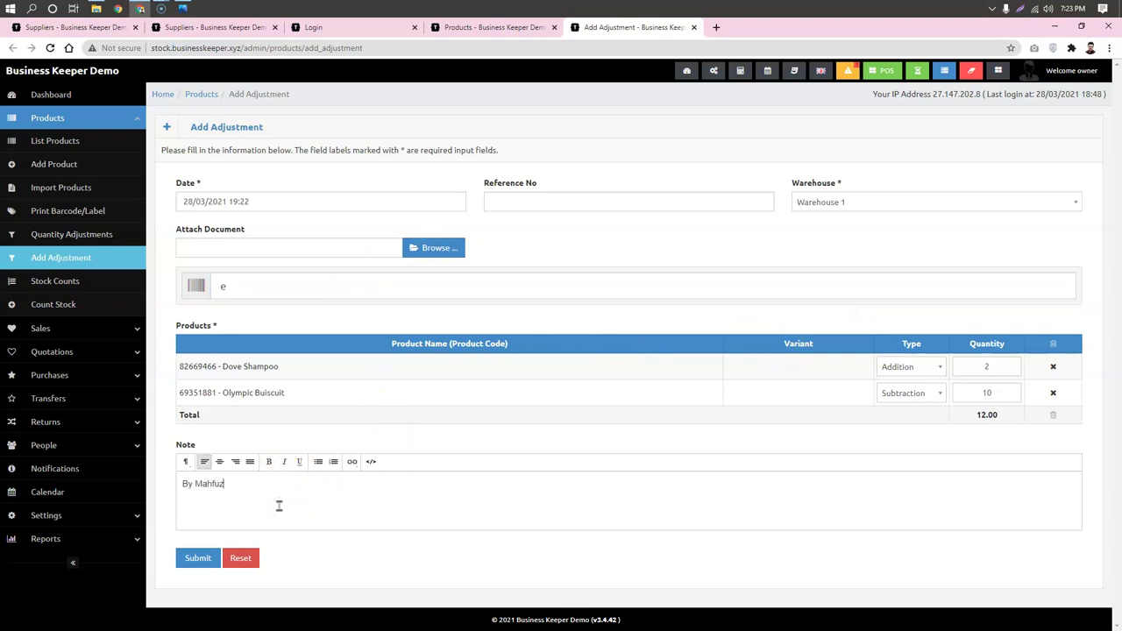
click(584, 200)
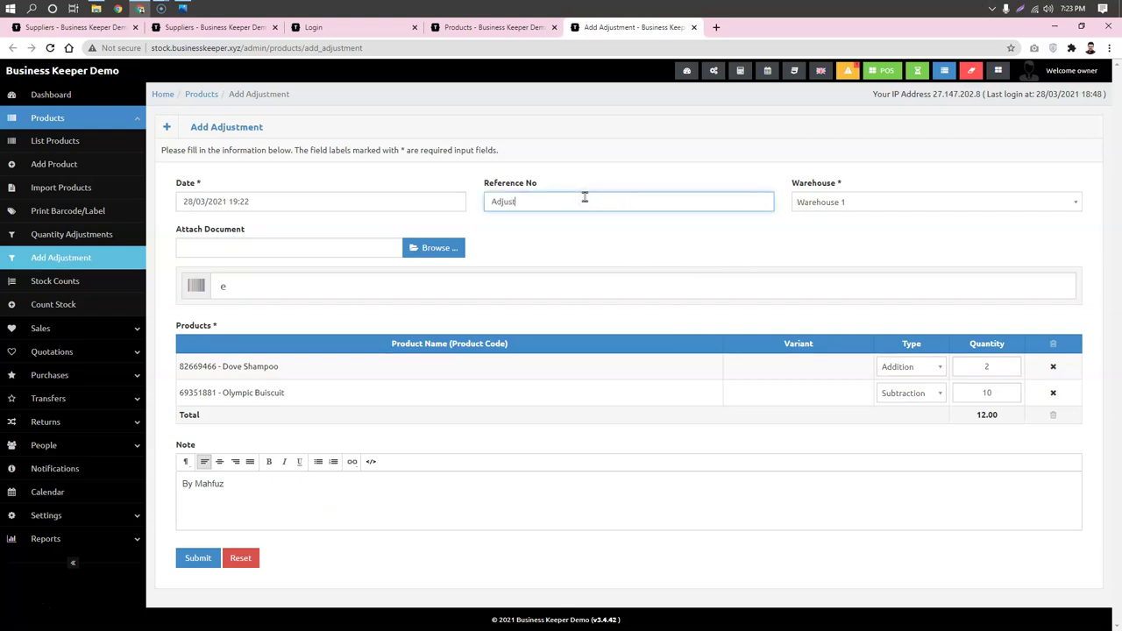
click(198, 560)
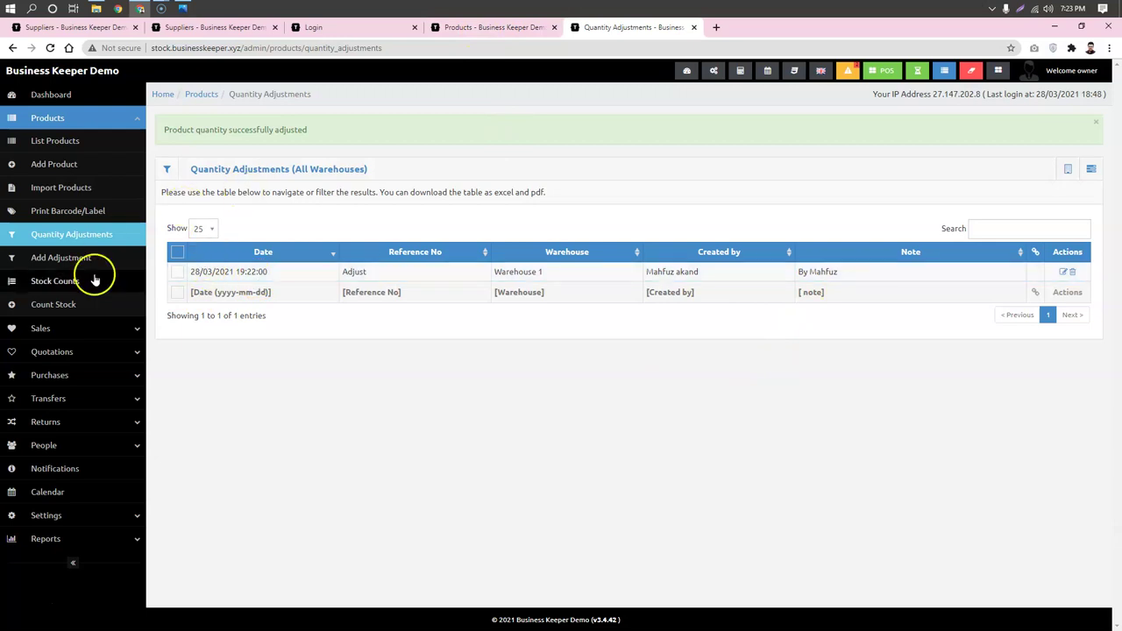
- Open the submitted adjustment from the Quantity Adjustments list and review its products, types and quantities
click(39, 239)
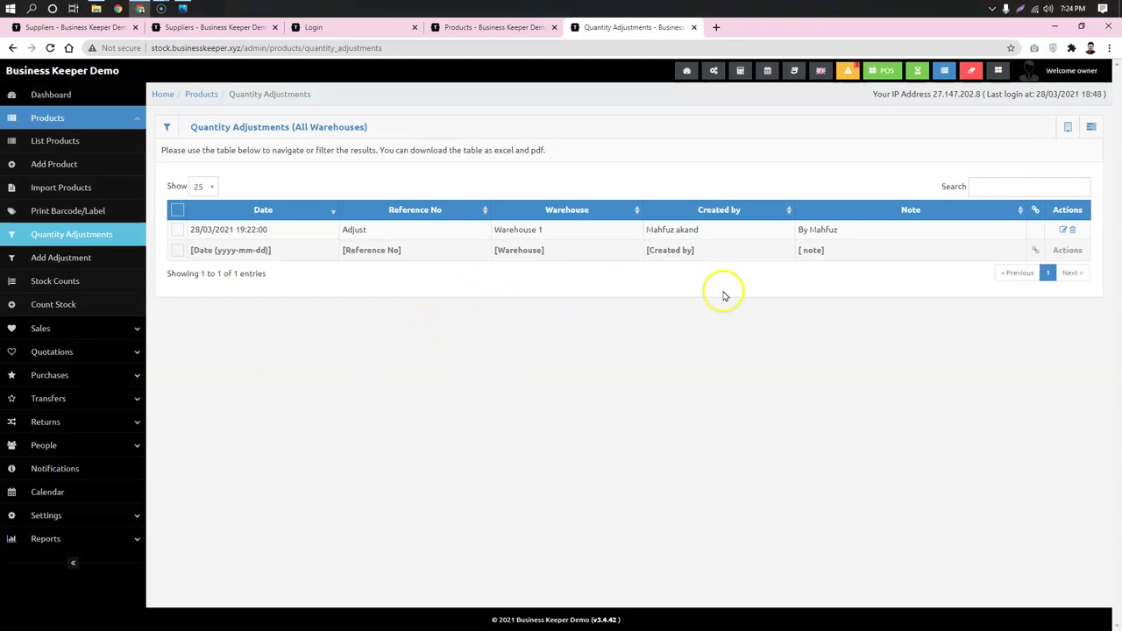
click(857, 233)
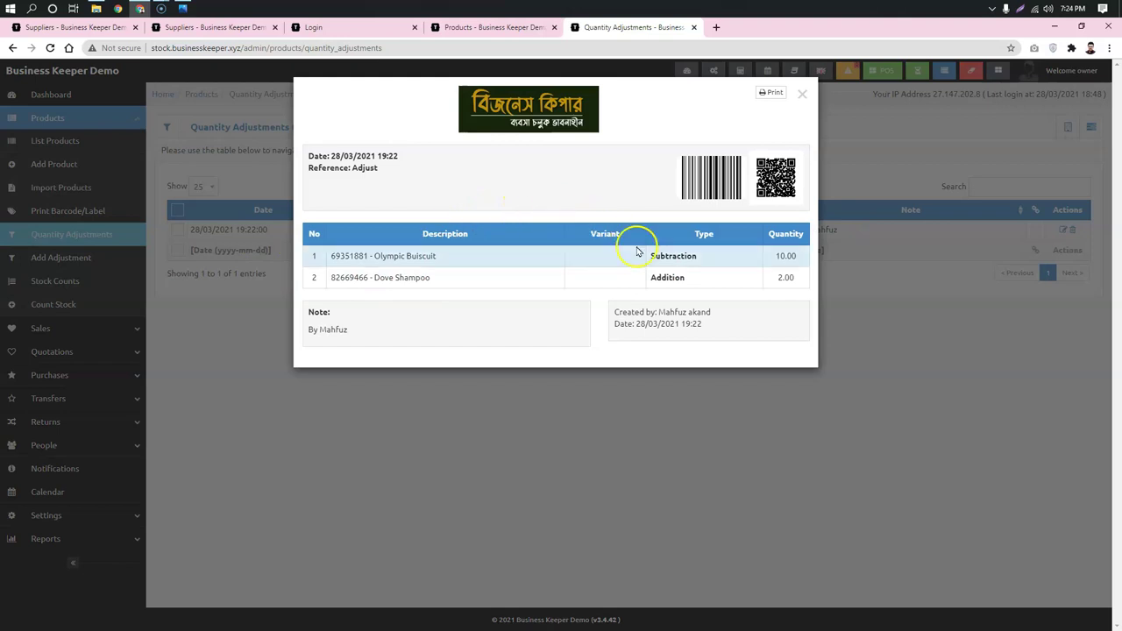
drag(693, 277, 419, 255)
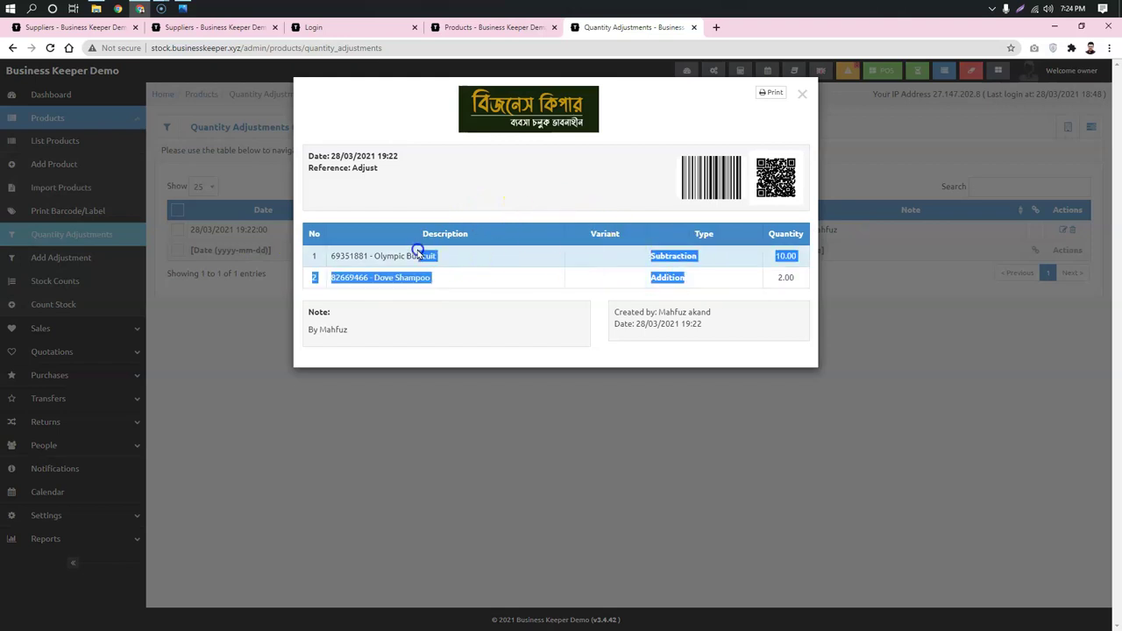
click(508, 269)
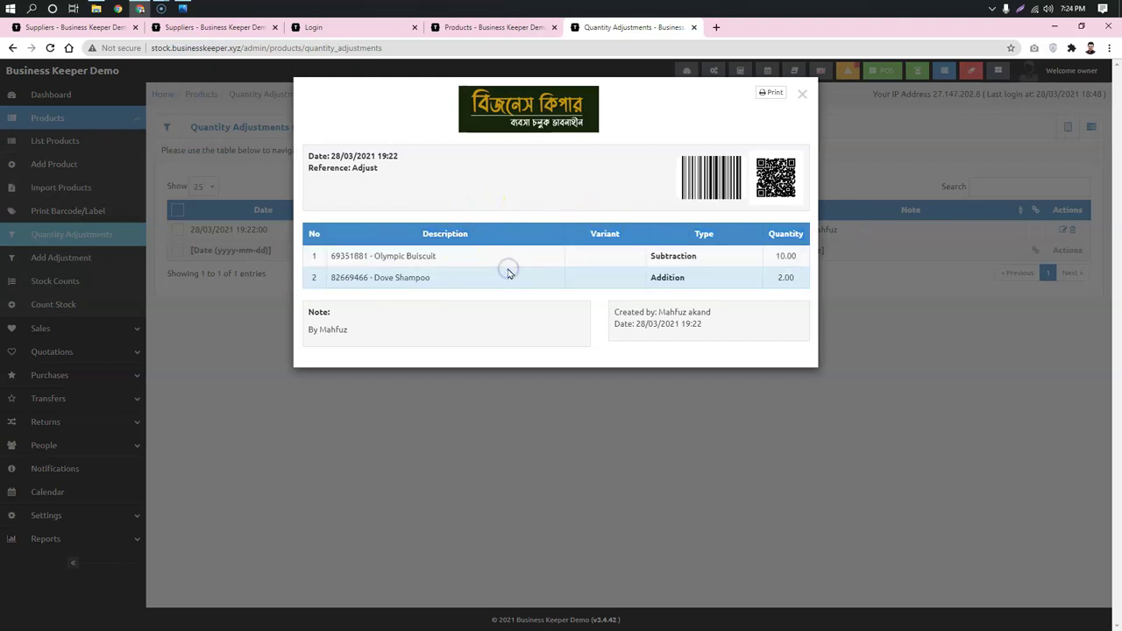
drag(387, 274, 536, 282)
click(633, 261)
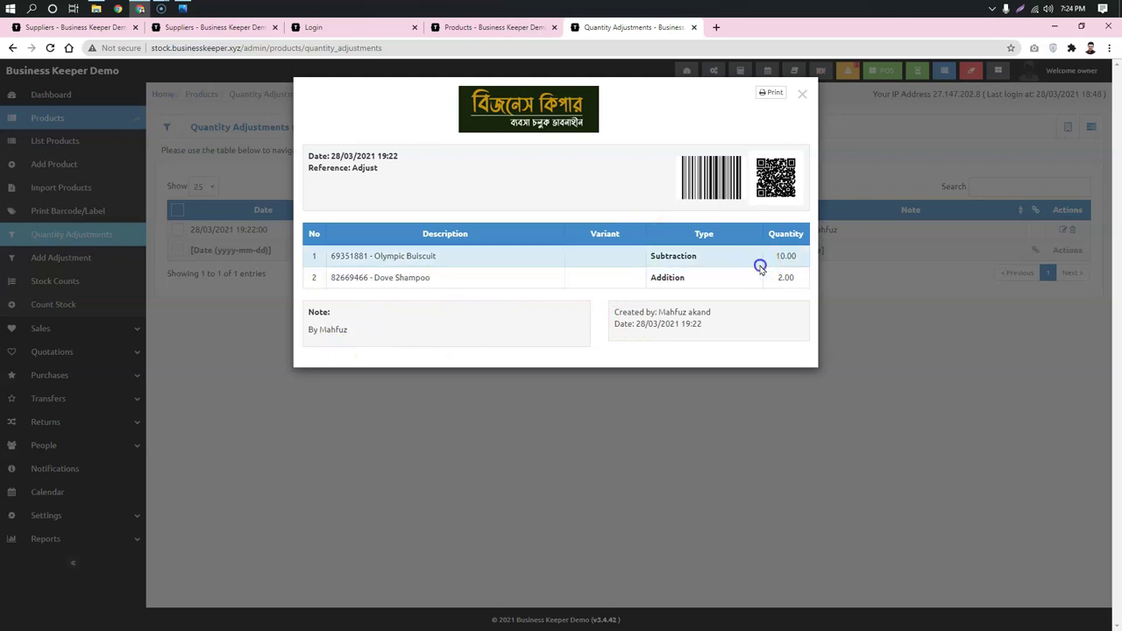
click(932, 428)
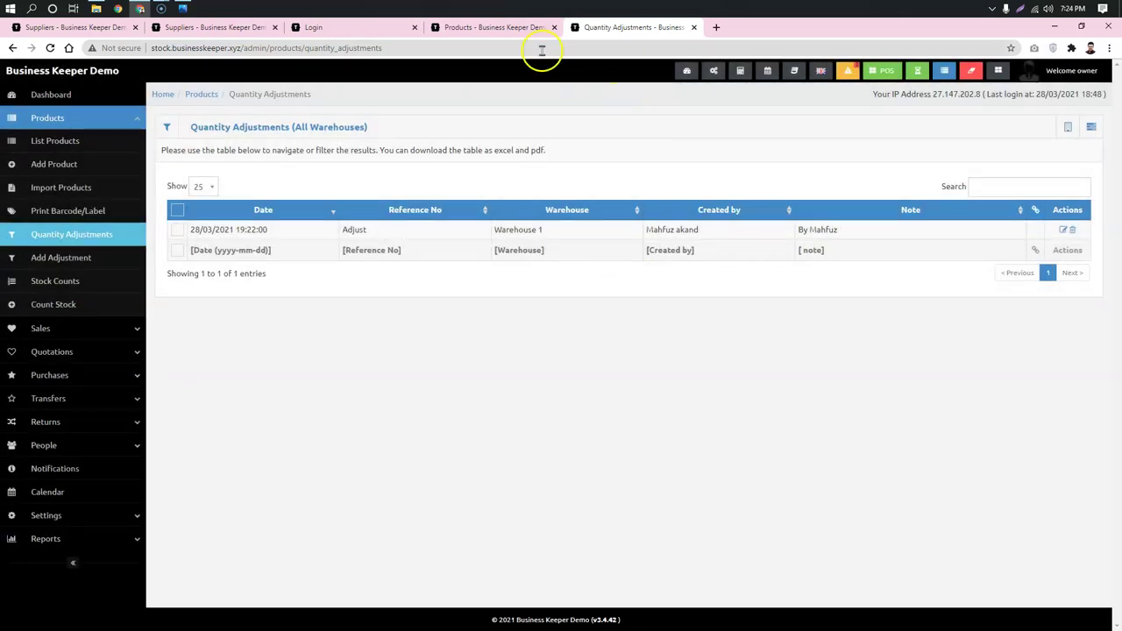
- Refresh the product list to check the stock quantities of Olympic Buiscuit and Dove Shampoo
click(483, 27)
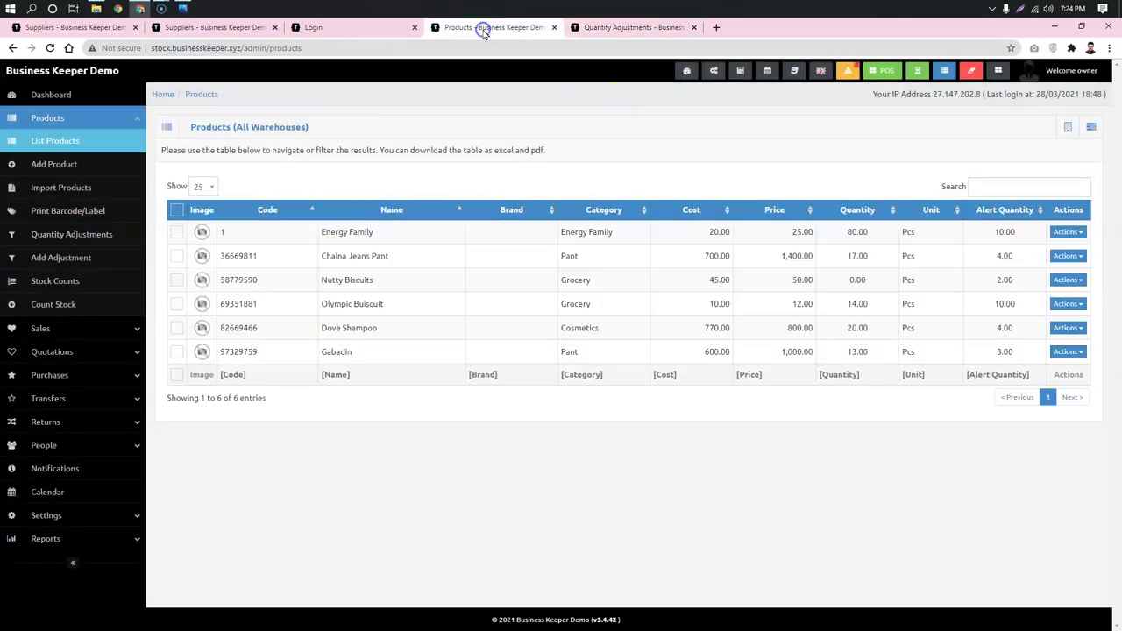
click(50, 48)
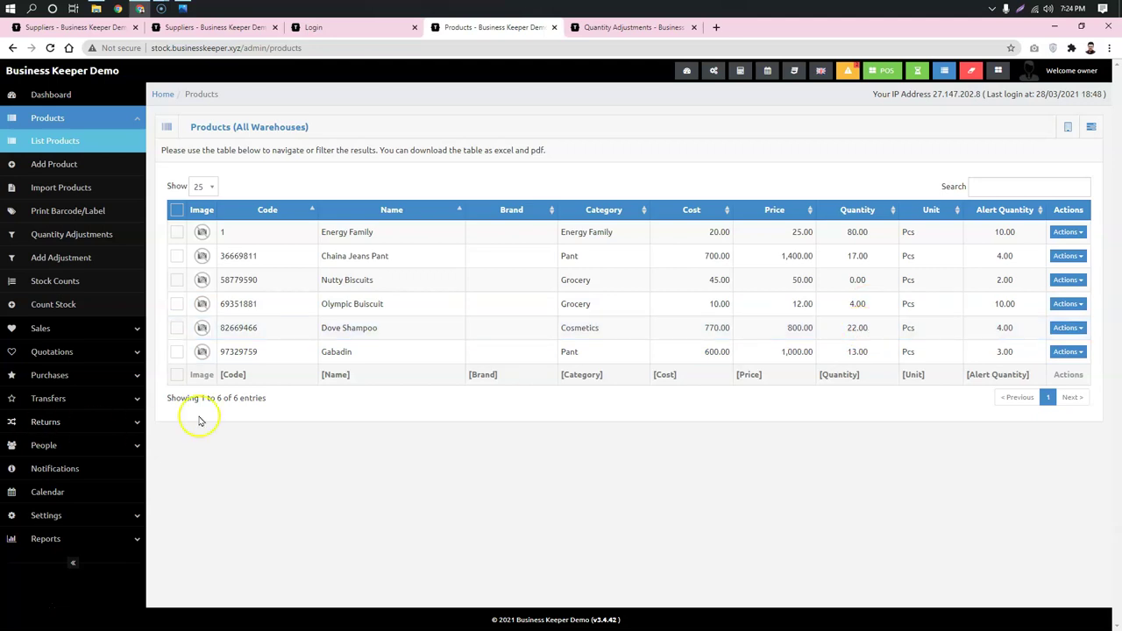
- Revisit the Quantity Adjustments list and open the Adjustments Report
click(37, 239)
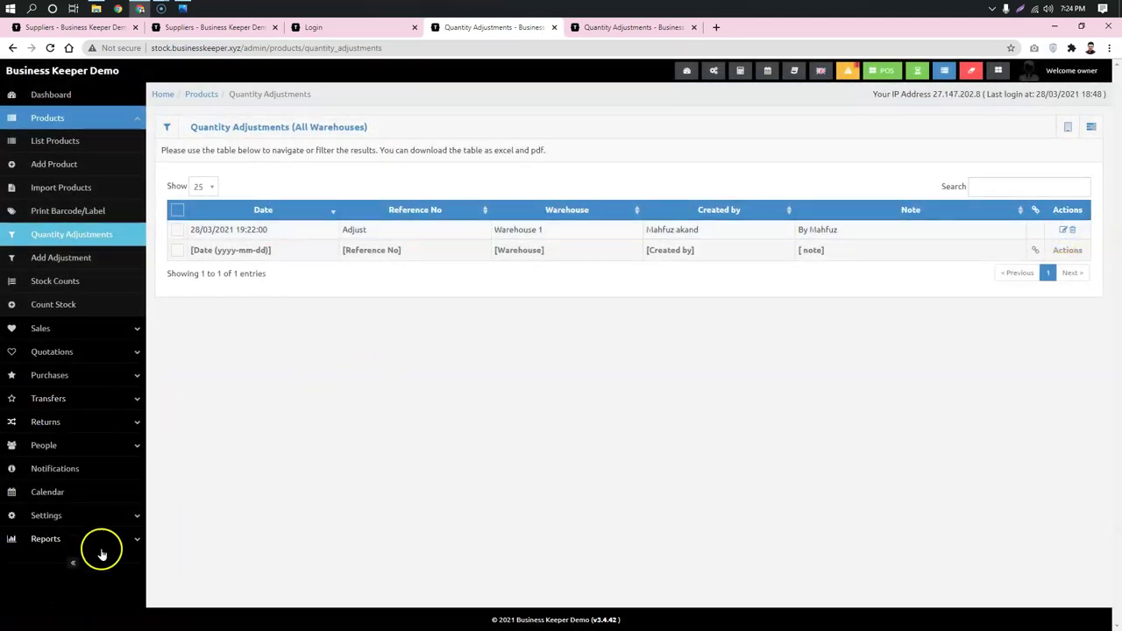
click(125, 538)
scroll(304, 418, down, 5)
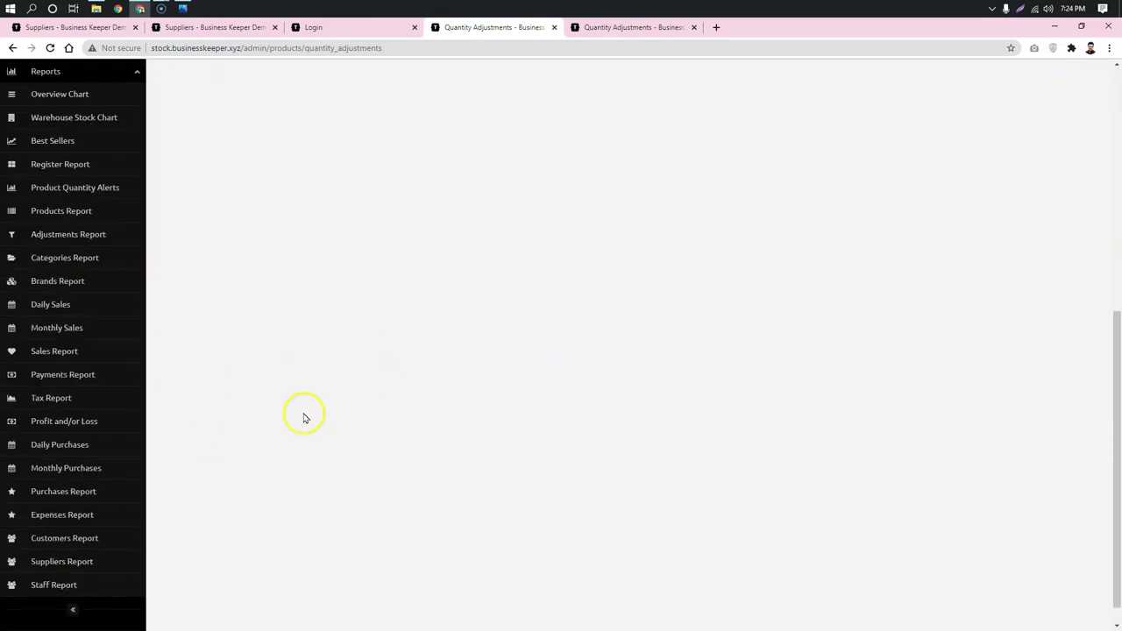
click(49, 237)
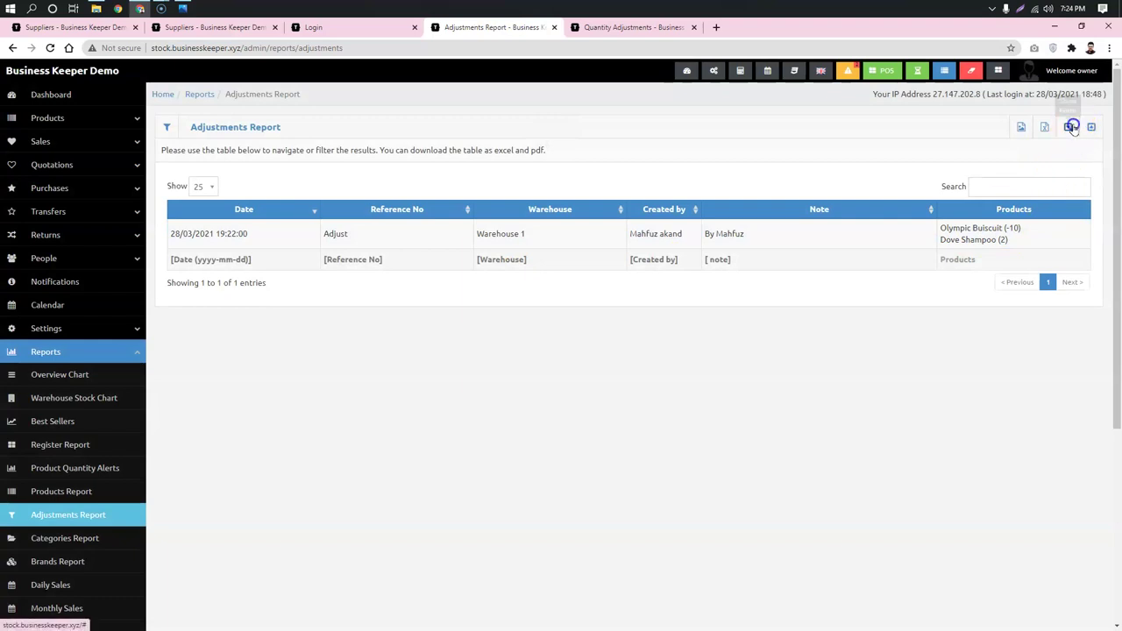
- Show the Adjustments Report's filter form and look through the product choices without selecting one
click(1068, 127)
click(217, 199)
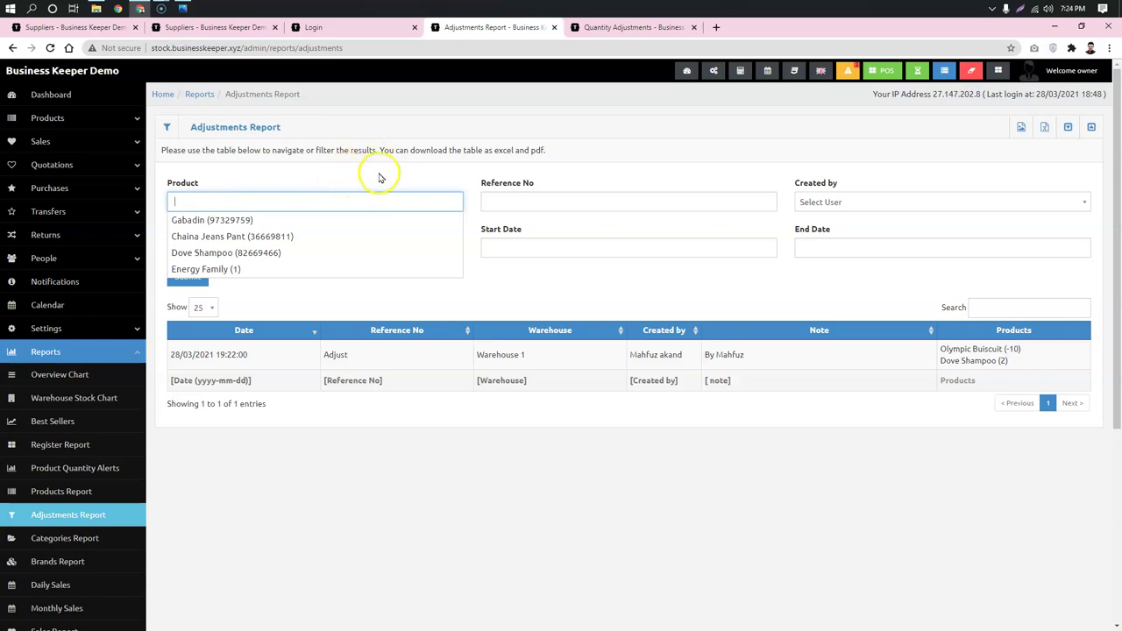
click(378, 173)
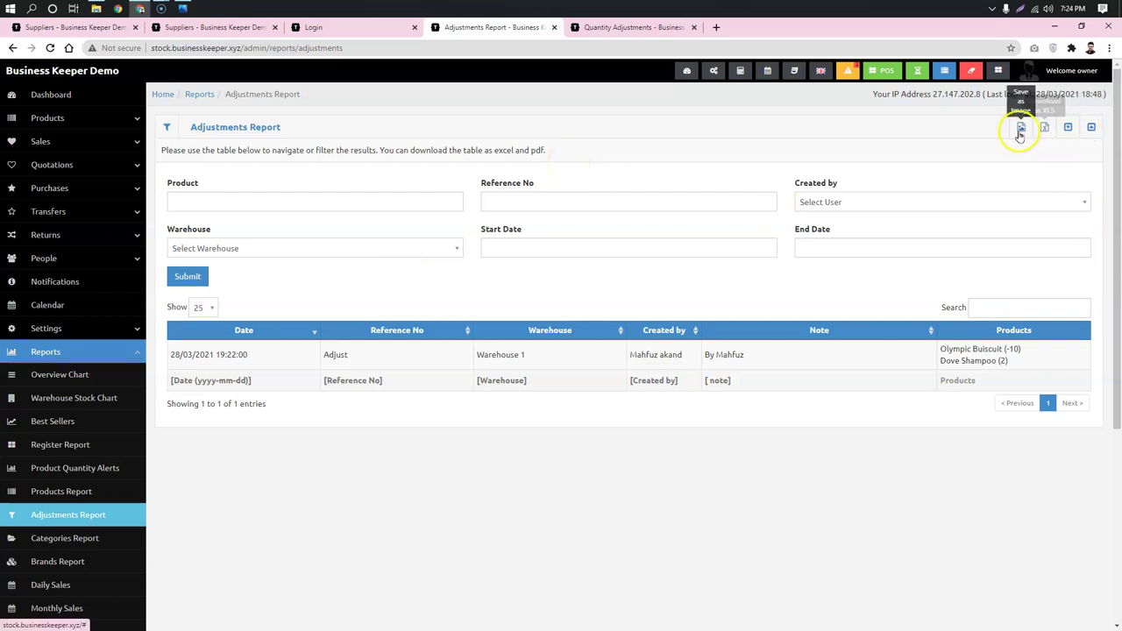
- Export the Adjustments Report as an Excel worksheet and save it as adjustments_report in the Downloads folder
click(1045, 131)
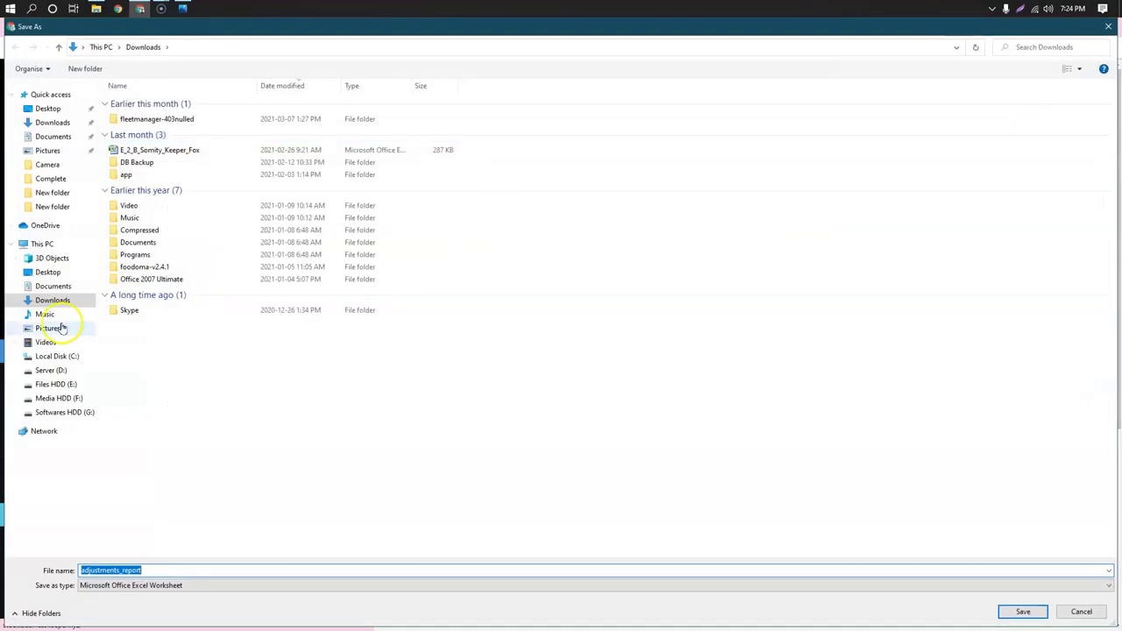
click(51, 121)
click(1015, 617)
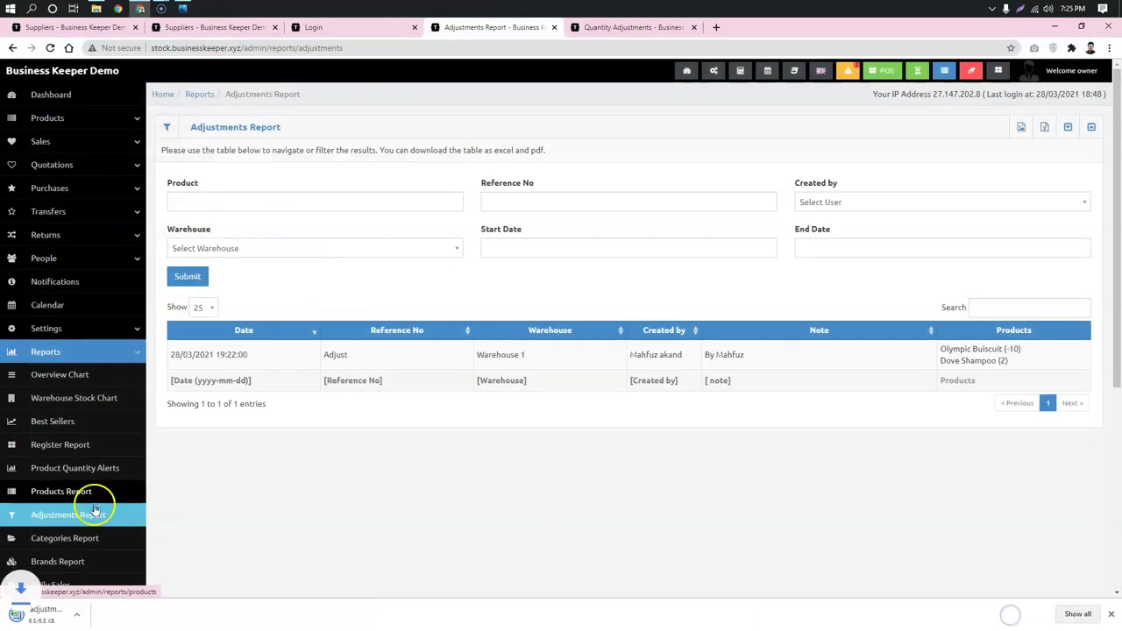
- Open the downloaded adjustments_report file in Microsoft Excel, review its adjustment row and product quantities, and close it
click(26, 618)
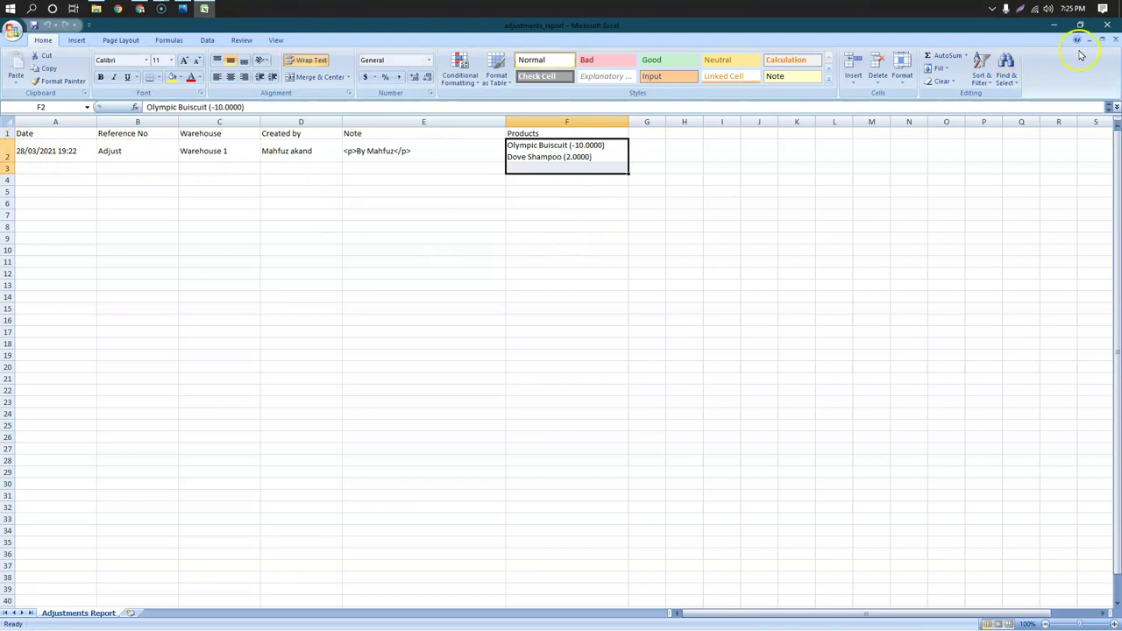
click(1105, 27)
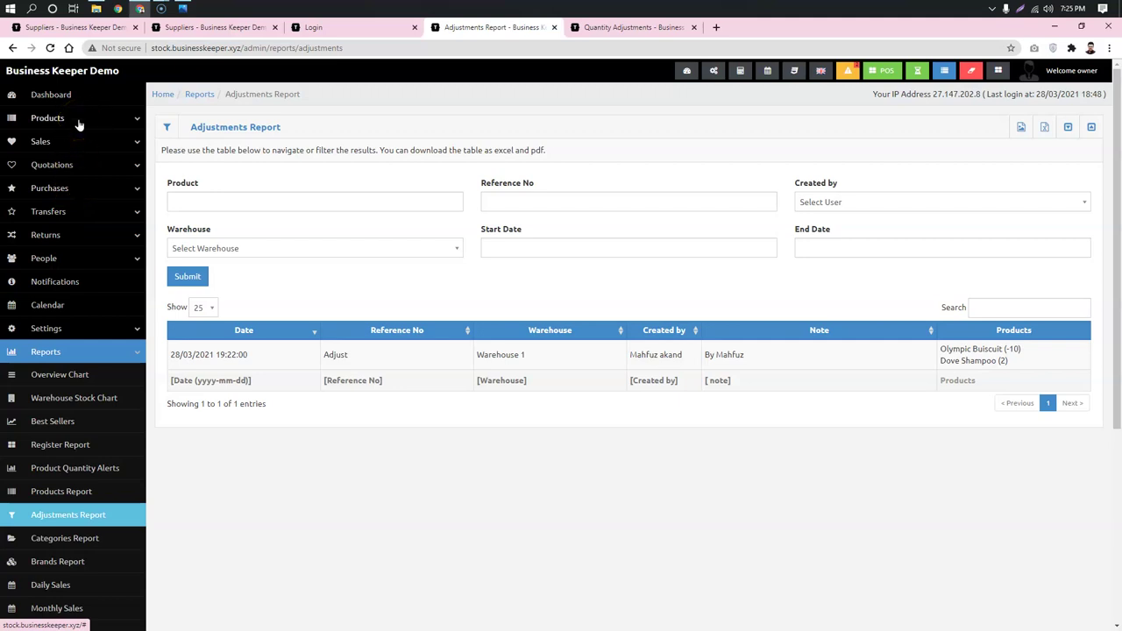
- Look at the report's Reference No filter and the Start Date calendar without setting either one
click(533, 207)
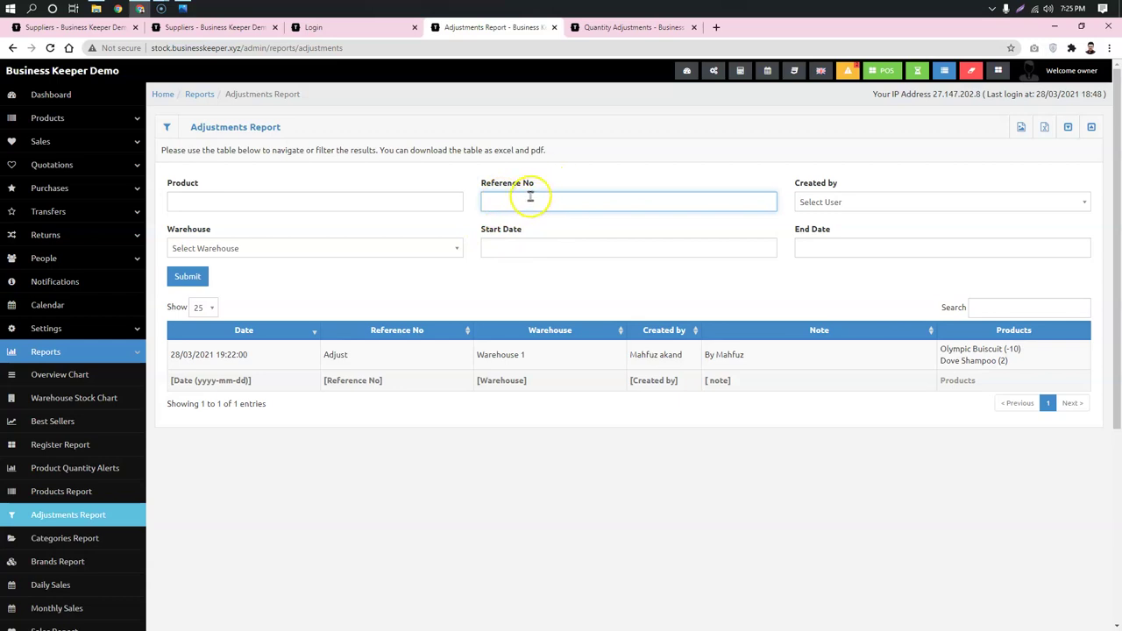
click(544, 245)
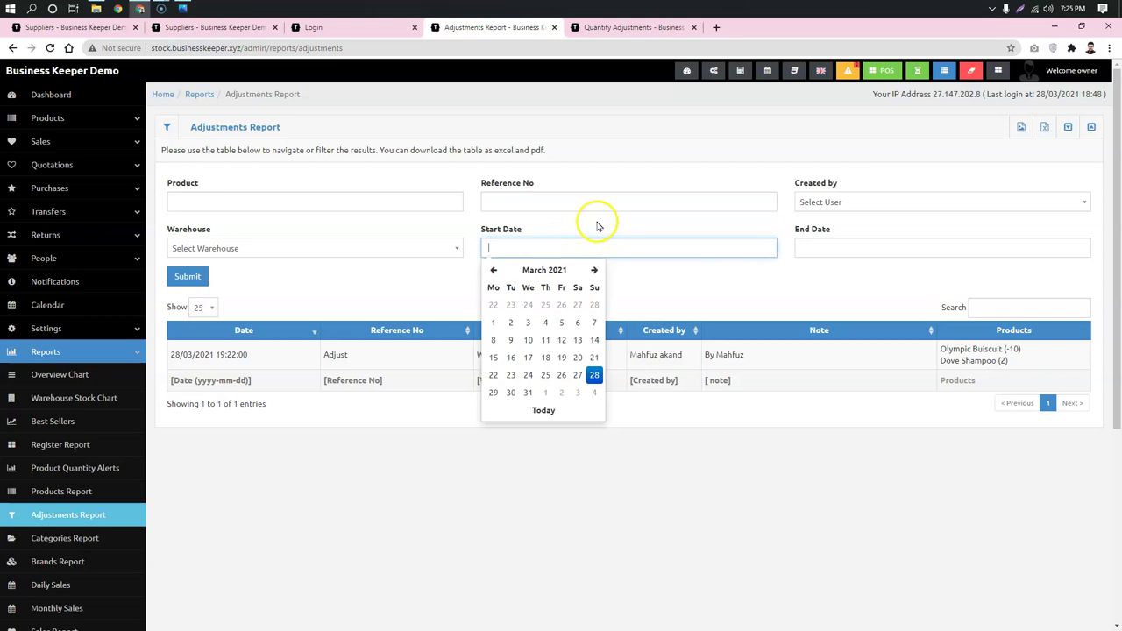
click(597, 224)
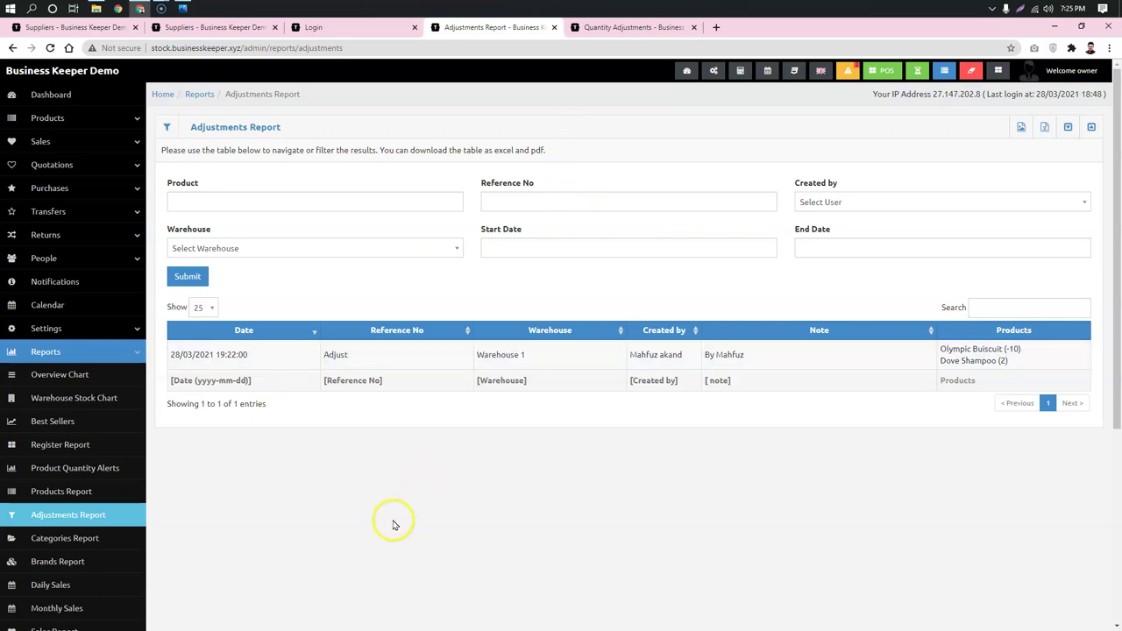
- Leave the Adjustments Report and return to the Dashboard
click(54, 98)
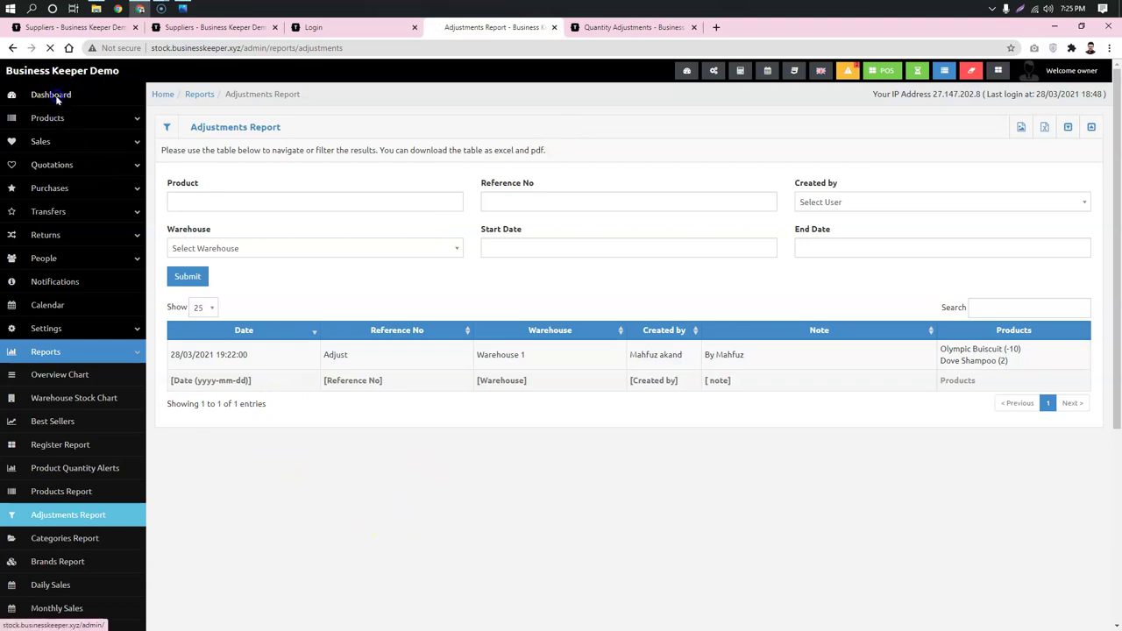
click(375, 88)
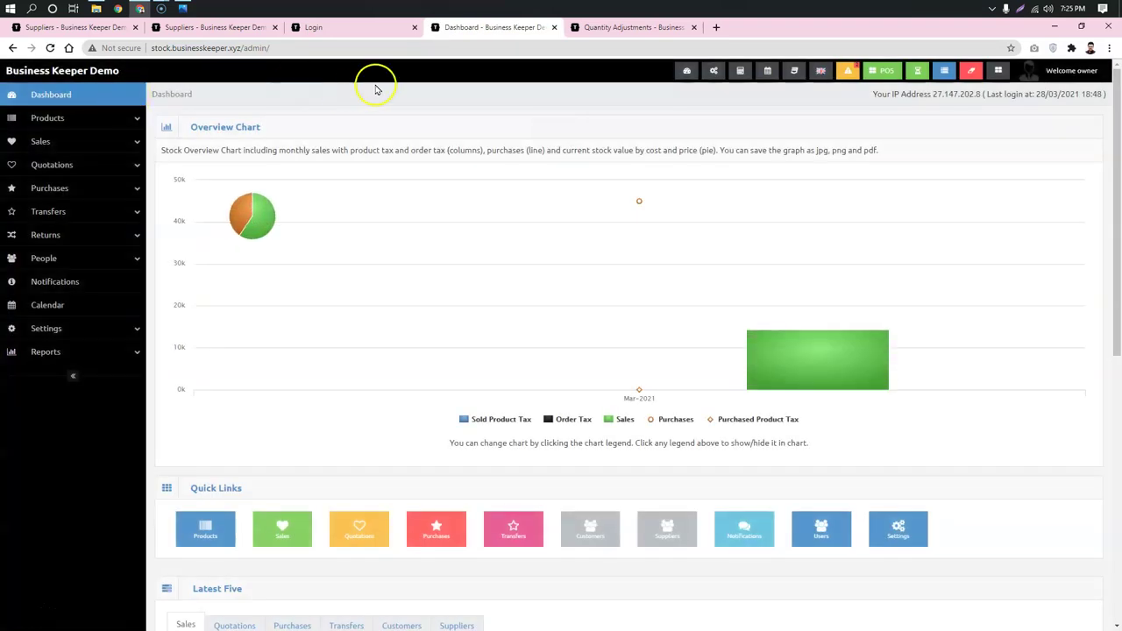